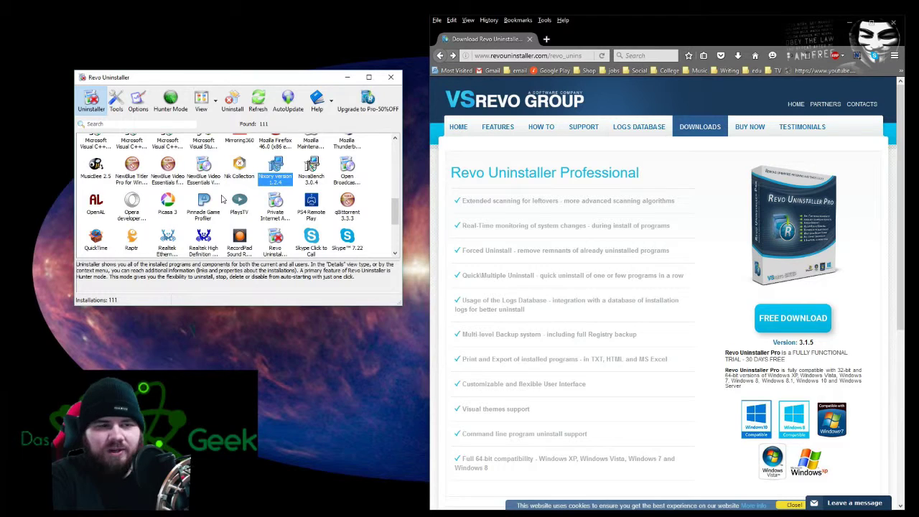
Step: Drop Hunter Mode's target on the Nixory desktop shortcut to select Nixory 1.2.4 and show its commands
{"action": "left_click_drag", "start_coordinate": [292, 79], "coordinate": [304, 181]}
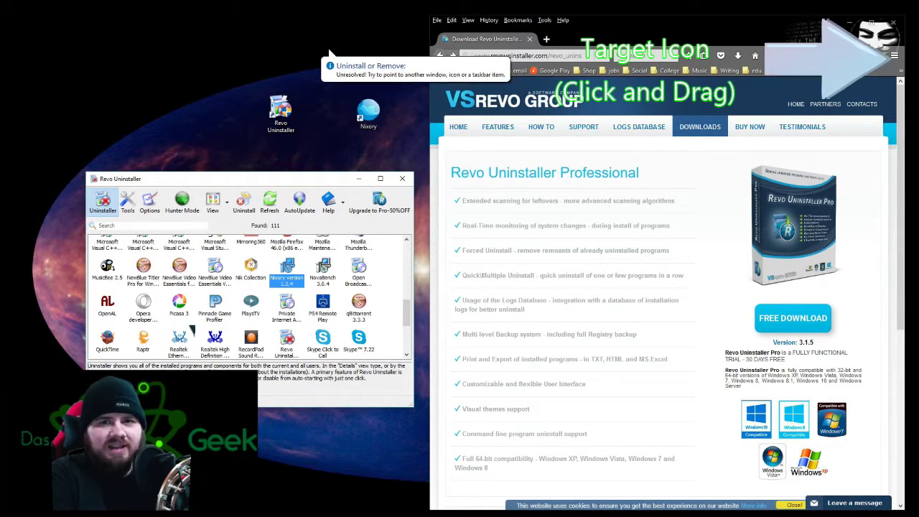
{"action": "left_click_drag", "start_coordinate": [328, 52], "coordinate": [369, 115]}
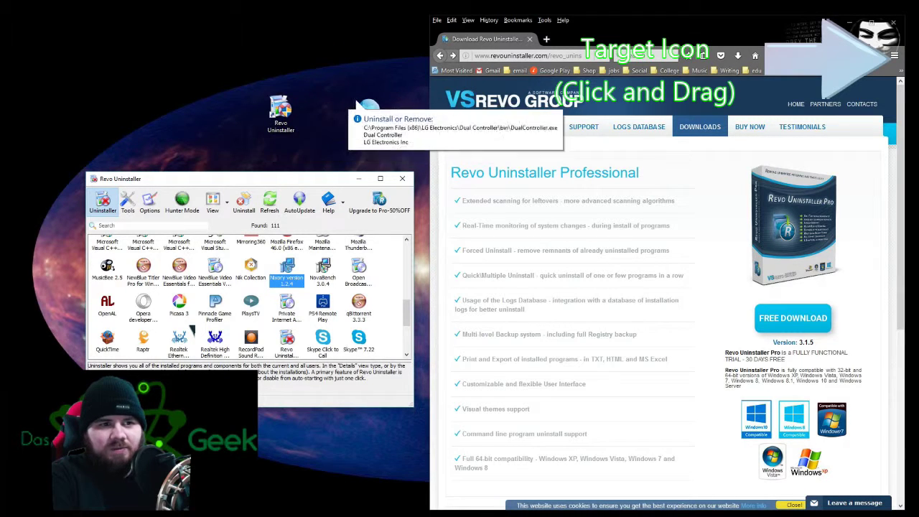
{"action": "left_click_drag", "start_coordinate": [369, 115], "coordinate": [146, 34]}
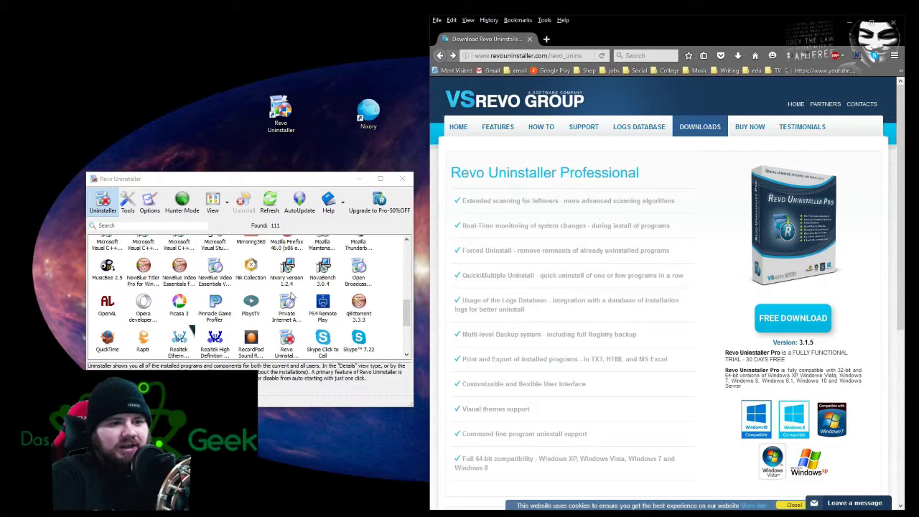
{"action": "right_click", "coordinate": [296, 270]}
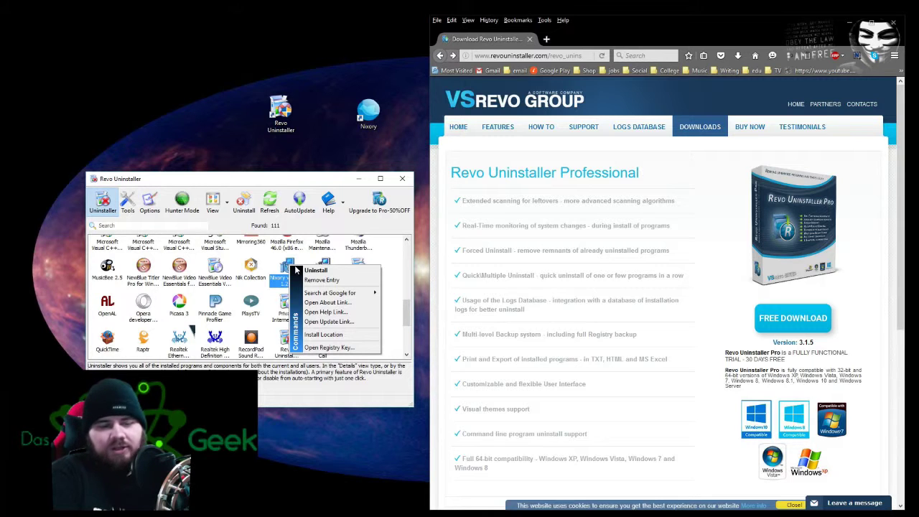
Step: Dismiss the commands menu and start uninstalling Nixory 1.2.4
{"action": "left_click", "coordinate": [288, 264]}
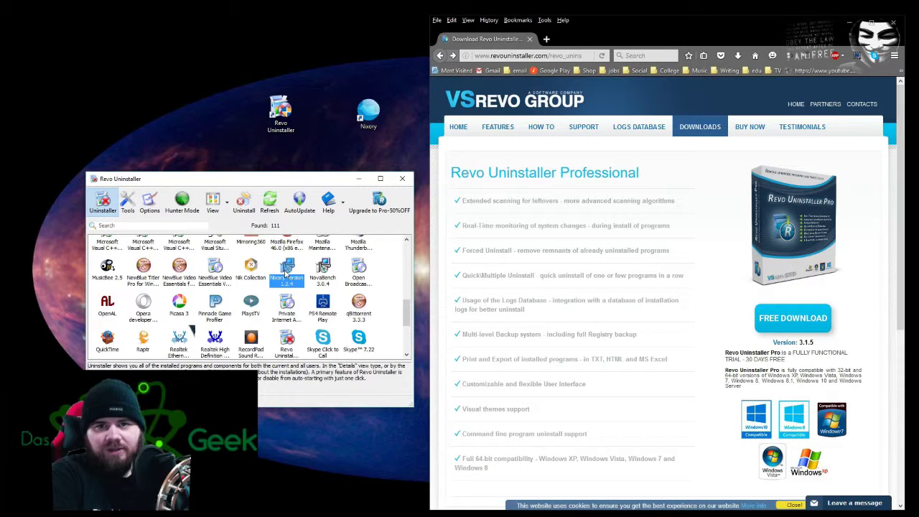
{"action": "left_click", "coordinate": [244, 204]}
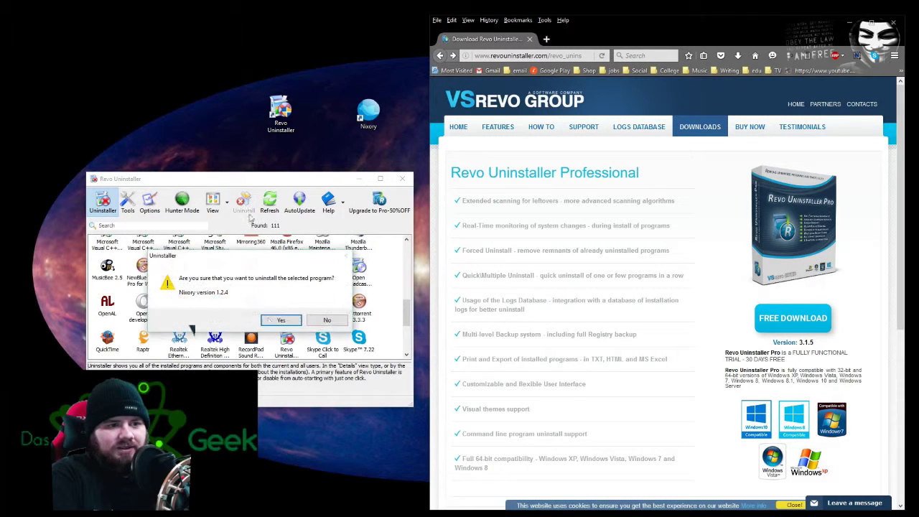
Step: Confirm the Nixory uninstall, keeping Moderate as the selected uninstall mode
{"action": "left_click", "coordinate": [271, 321]}
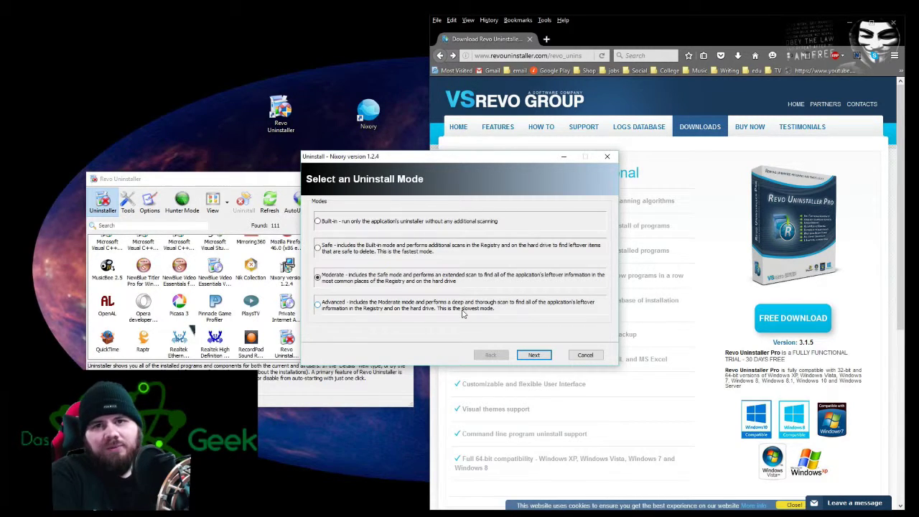
Step: Start Nixory's Moderate-mode analysis and uninstall, creating a system restore point
{"action": "left_click", "coordinate": [535, 356]}
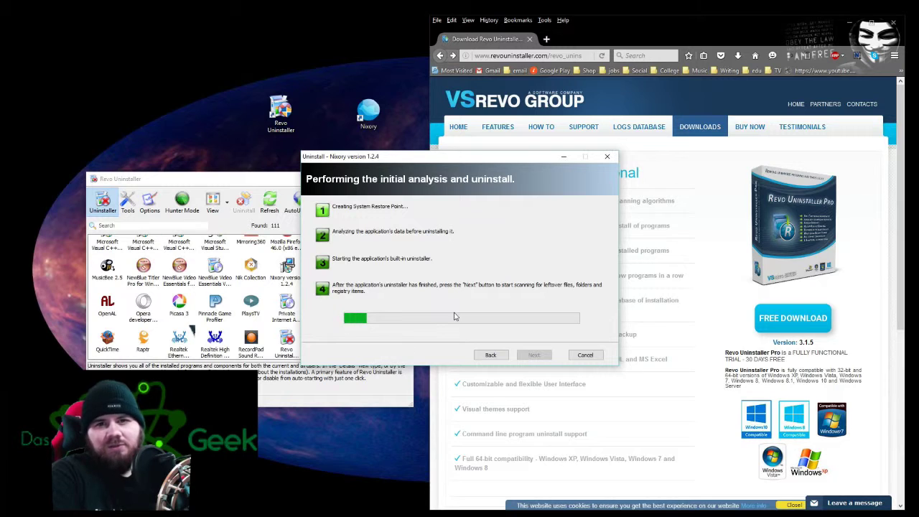
{"action": "left_click", "coordinate": [604, 30]}
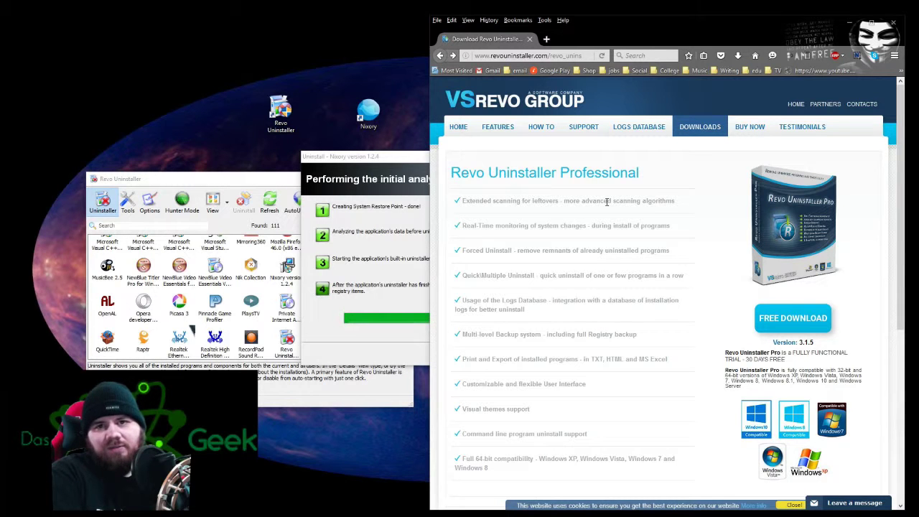
Step: Scroll through the Revo download page comparing the Professional and Freeware editions
{"action": "scroll", "coordinate": [627, 248], "scroll_direction": "down", "scroll_amount": 4}
{"action": "scroll", "coordinate": [627, 248], "scroll_direction": "down", "scroll_amount": 1}
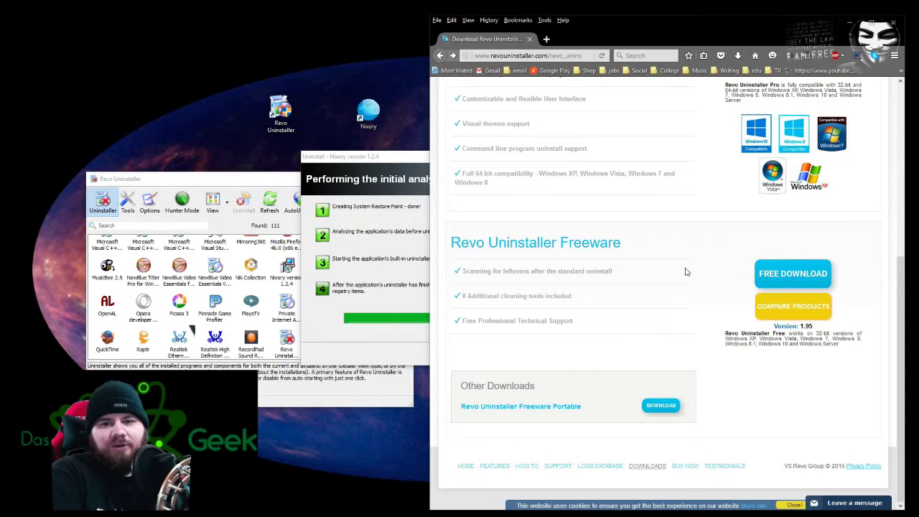
{"action": "scroll", "coordinate": [681, 332], "scroll_direction": "up", "scroll_amount": 3}
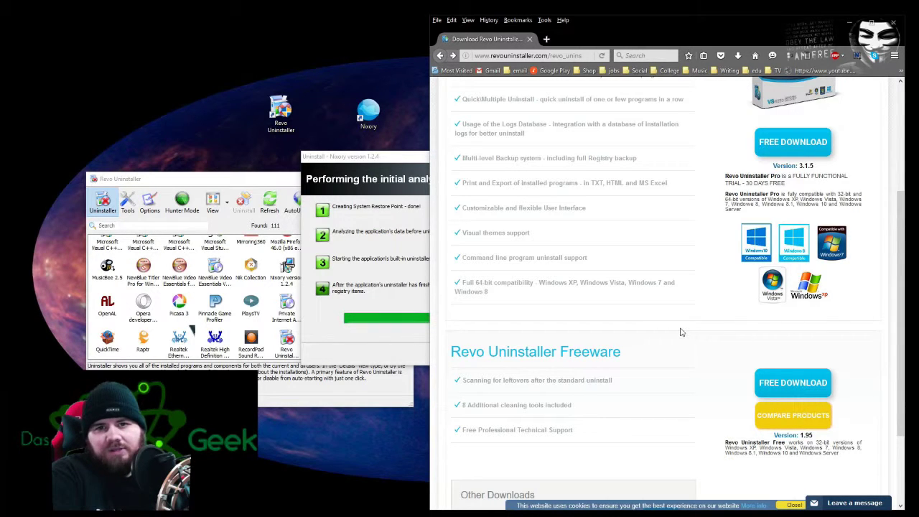
{"action": "scroll", "coordinate": [681, 332], "scroll_direction": "up", "scroll_amount": 3}
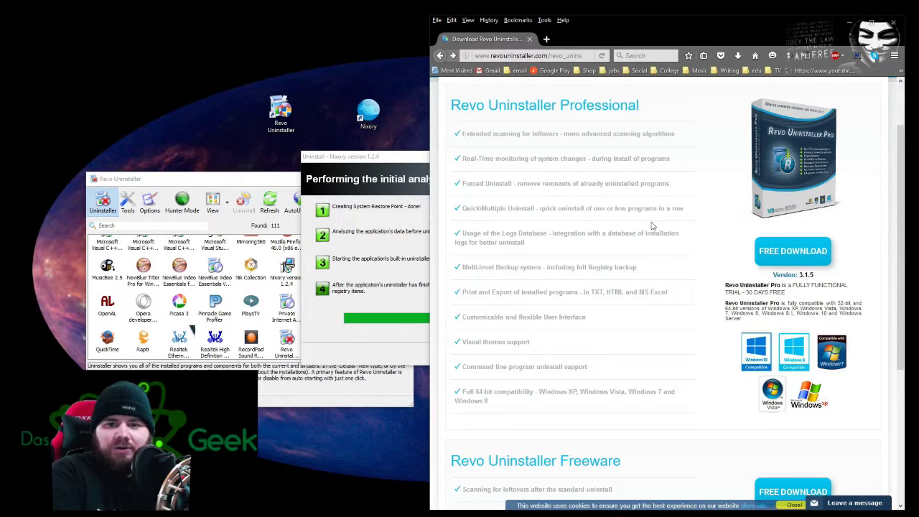
{"action": "scroll", "coordinate": [654, 244], "scroll_direction": "down", "scroll_amount": 3}
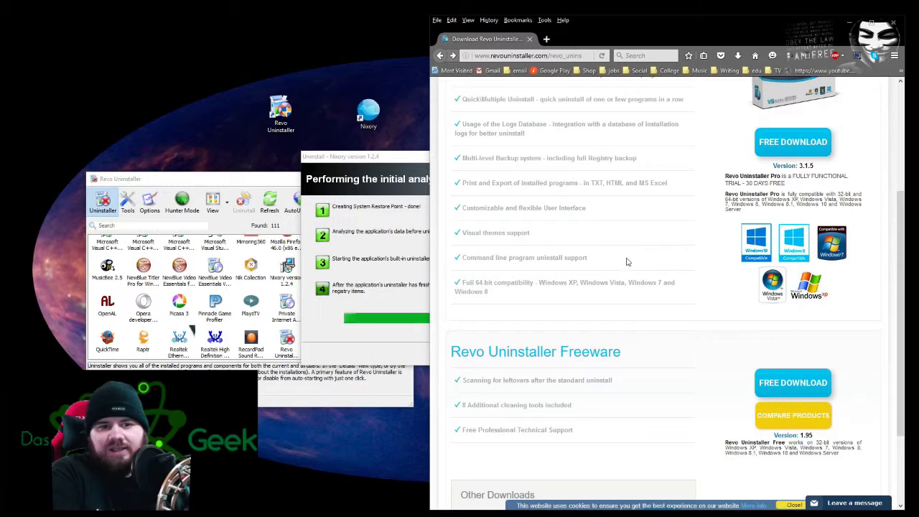
{"action": "scroll", "coordinate": [620, 265], "scroll_direction": "up", "scroll_amount": 2}
{"action": "scroll", "coordinate": [596, 216], "scroll_direction": "up", "scroll_amount": 1}
{"action": "scroll", "coordinate": [582, 191], "scroll_direction": "up", "scroll_amount": 1}
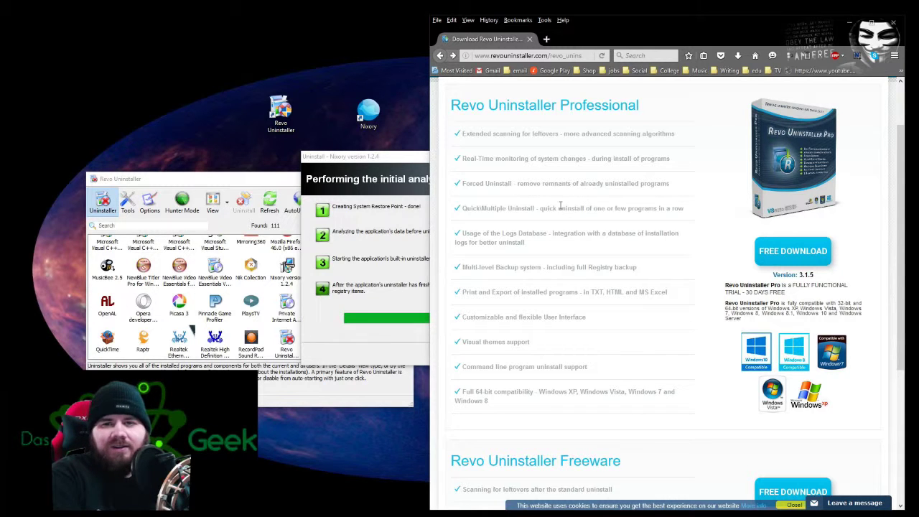
{"action": "scroll", "coordinate": [568, 215], "scroll_direction": "down", "scroll_amount": 3}
{"action": "scroll", "coordinate": [572, 259], "scroll_direction": "down", "scroll_amount": 2}
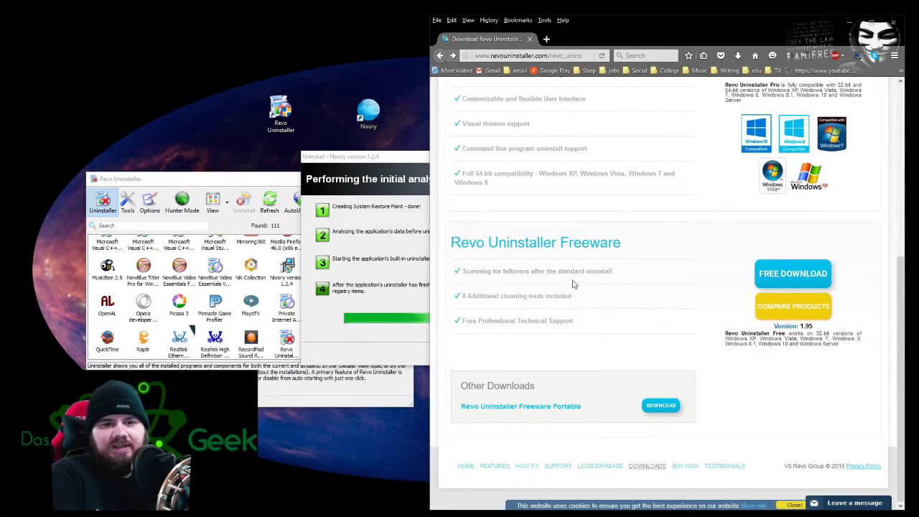